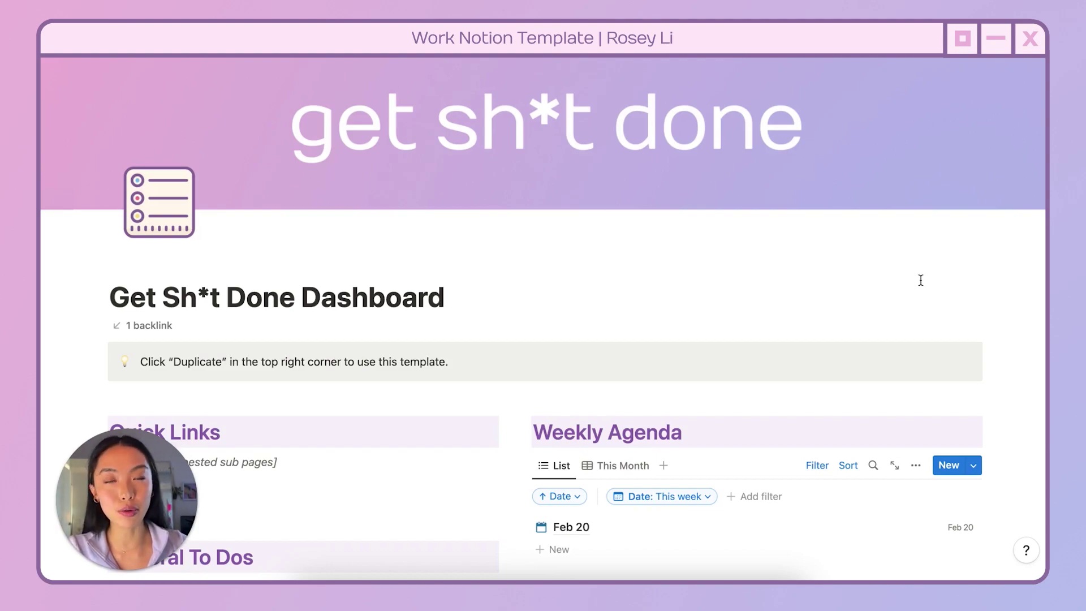
Open the Feb 20 agenda entry beside the dashboard.
scroll(920, 279, down, 4)
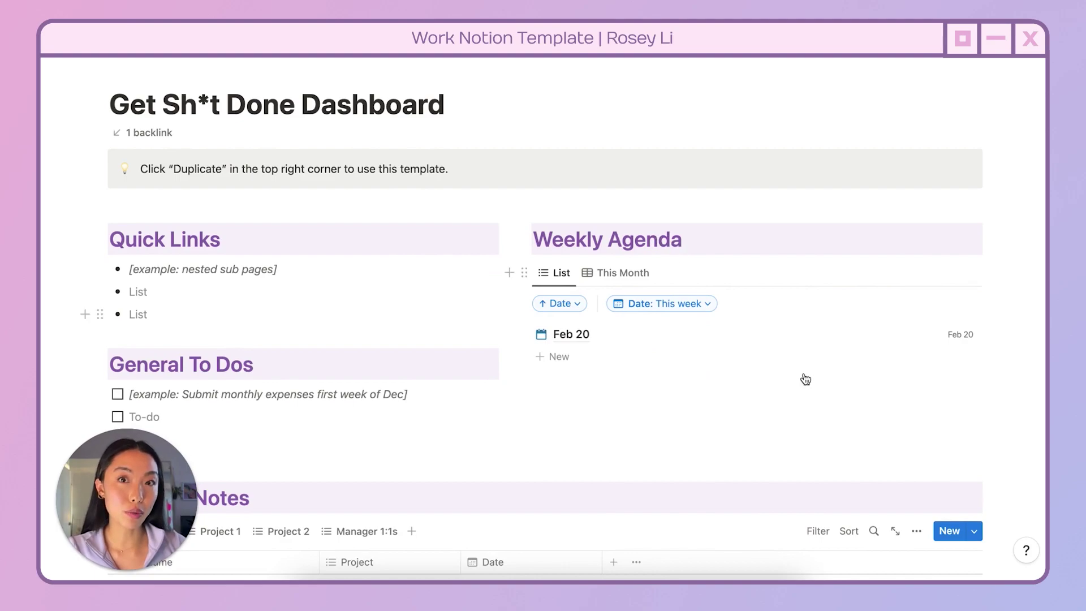
scroll(999, 389, down, 7)
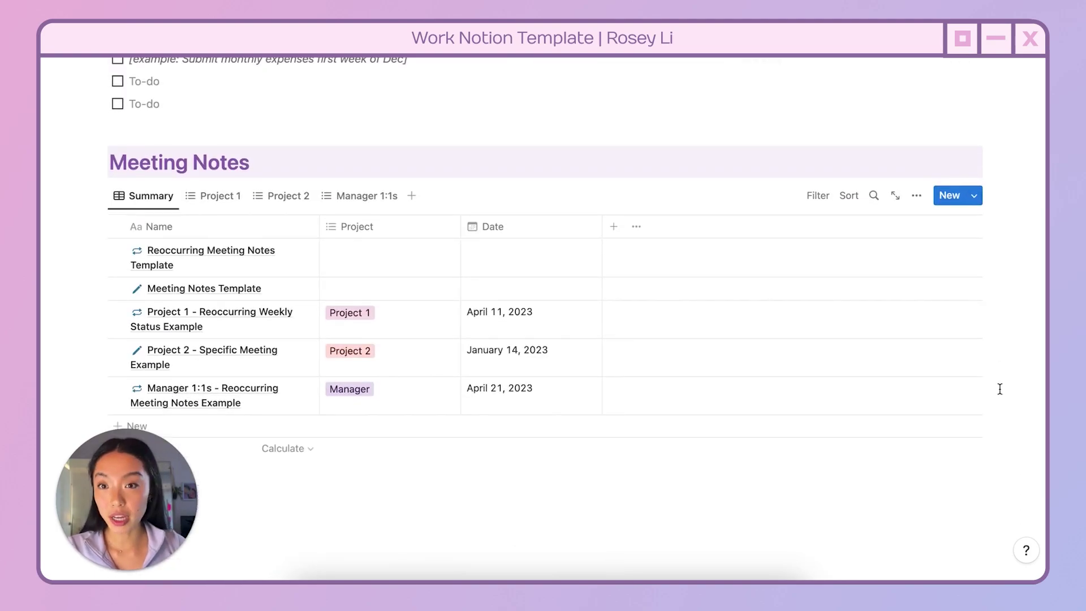
scroll(1000, 389, up, 10)
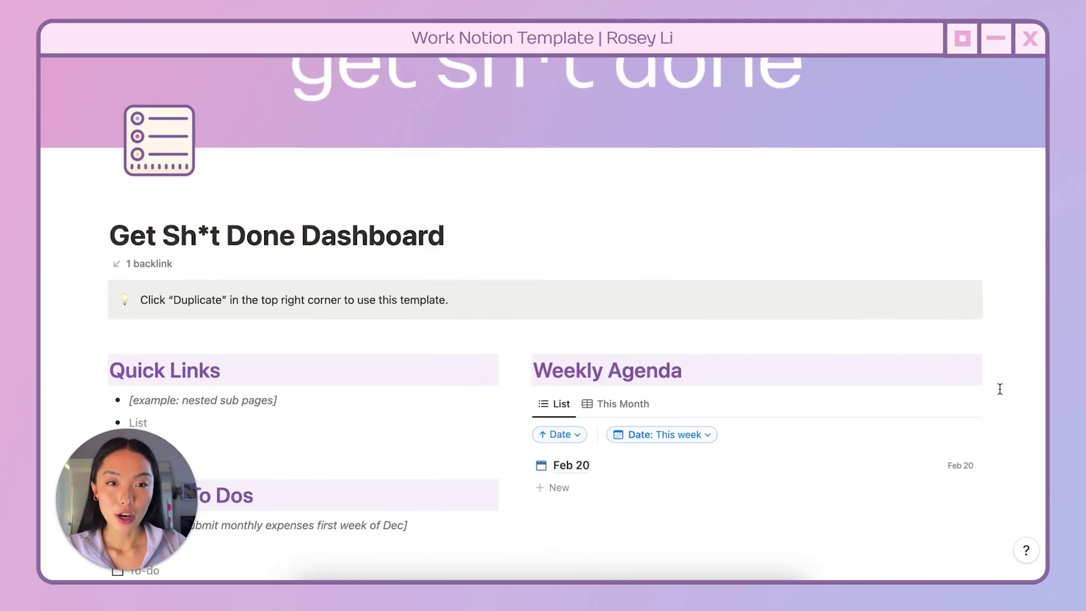
scroll(1000, 389, down, 2)
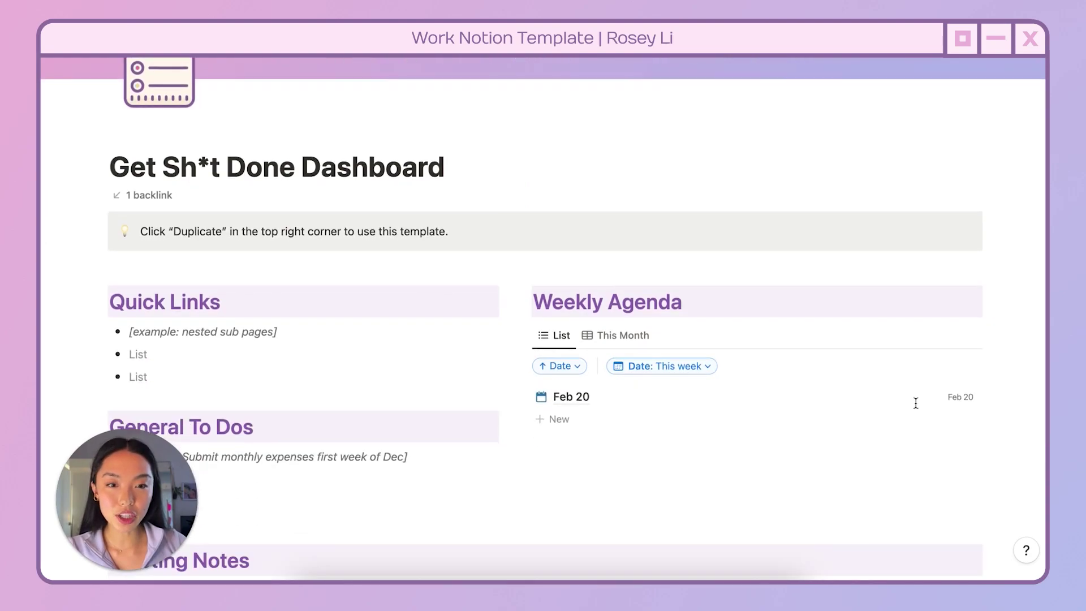
click(571, 392)
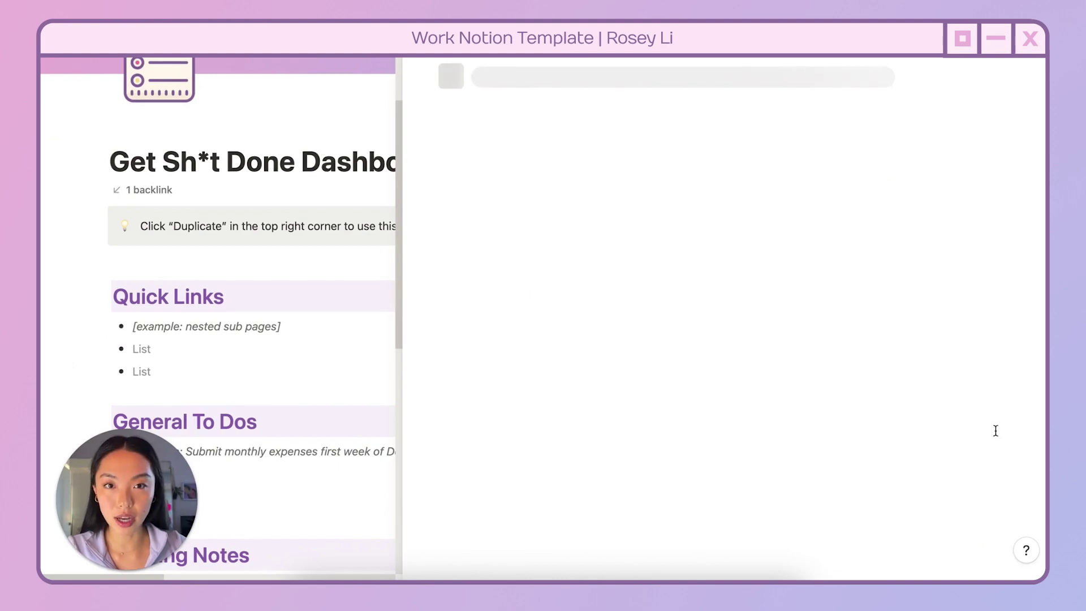
Expand and collapse Monday's and Tuesday's to-do sections.
scroll(611, 411, down, 5)
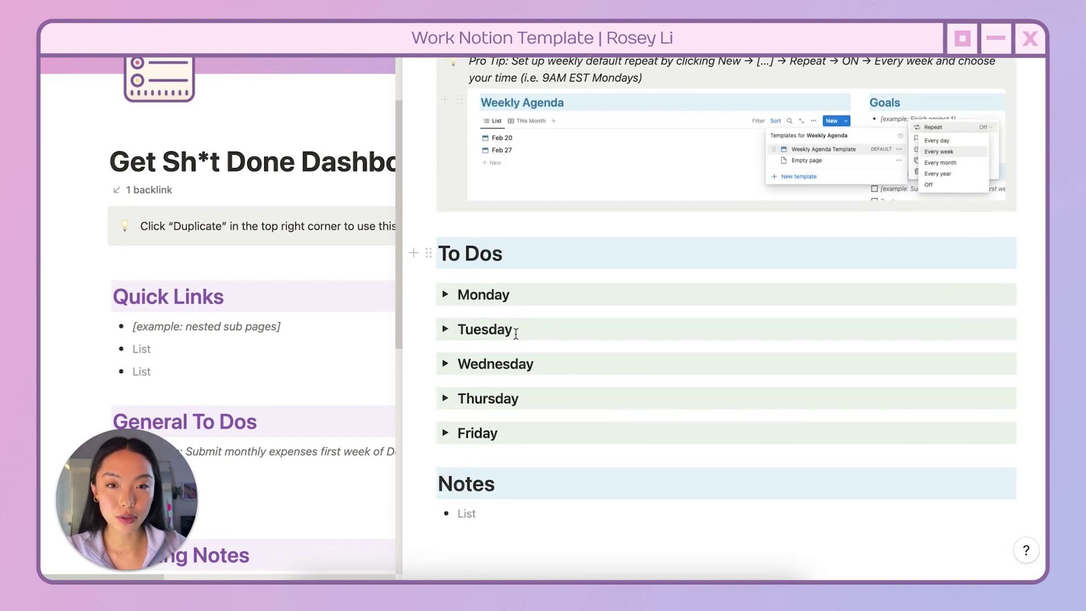
click(446, 296)
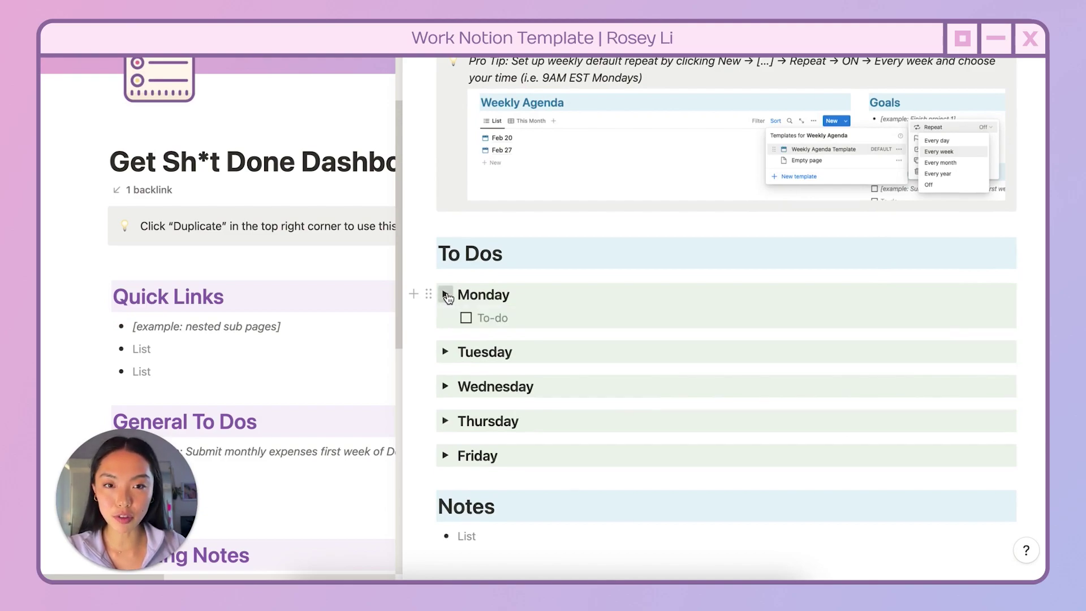
click(447, 295)
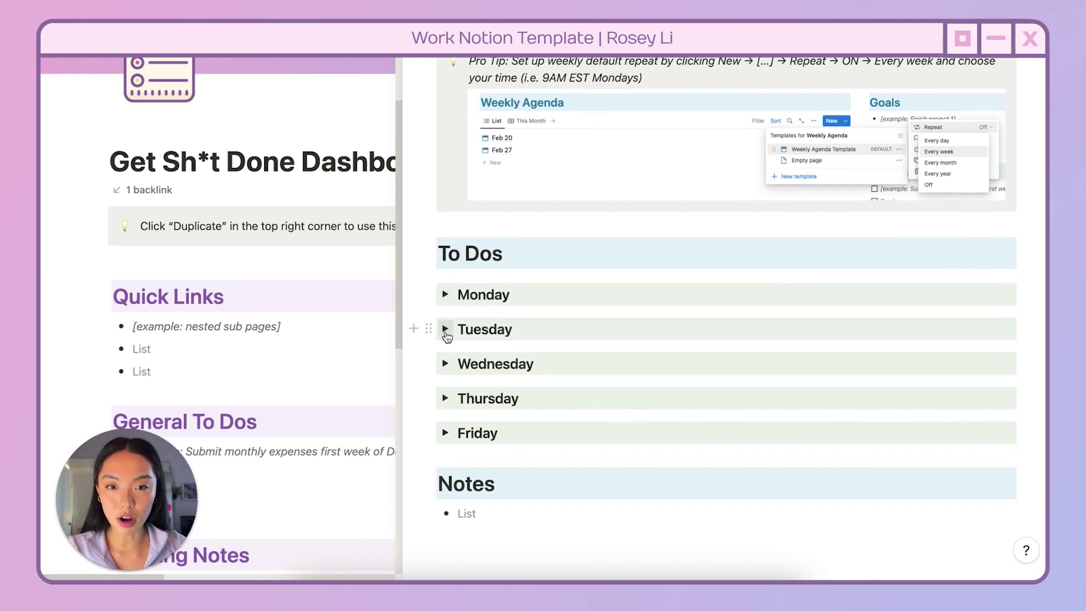
click(445, 328)
click(446, 329)
Place the cursor in the empty Notes bullet of the agenda.
click(531, 512)
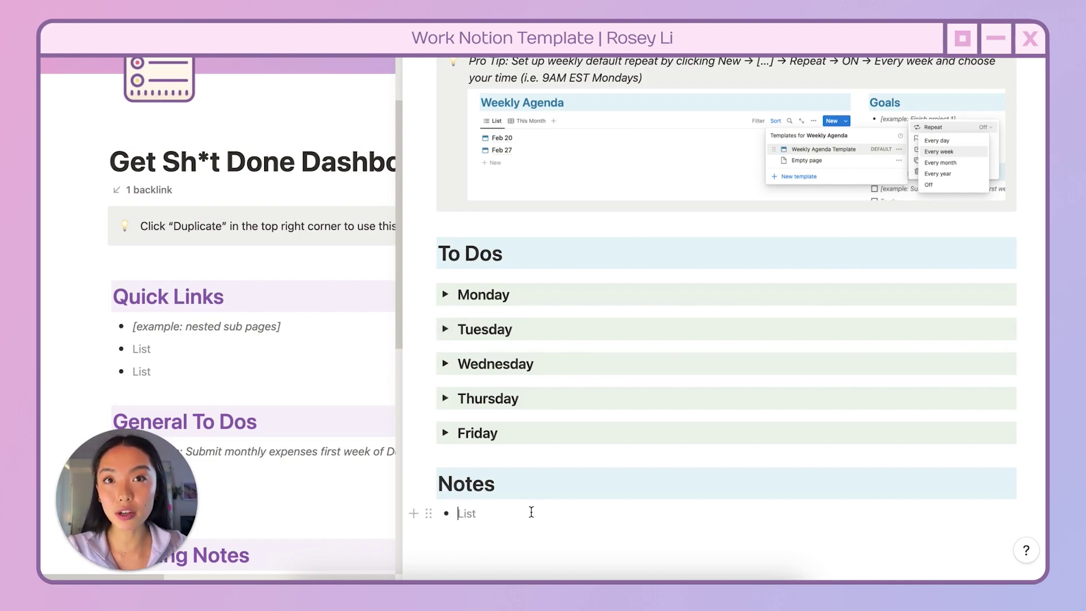
scroll(598, 430, up, 3)
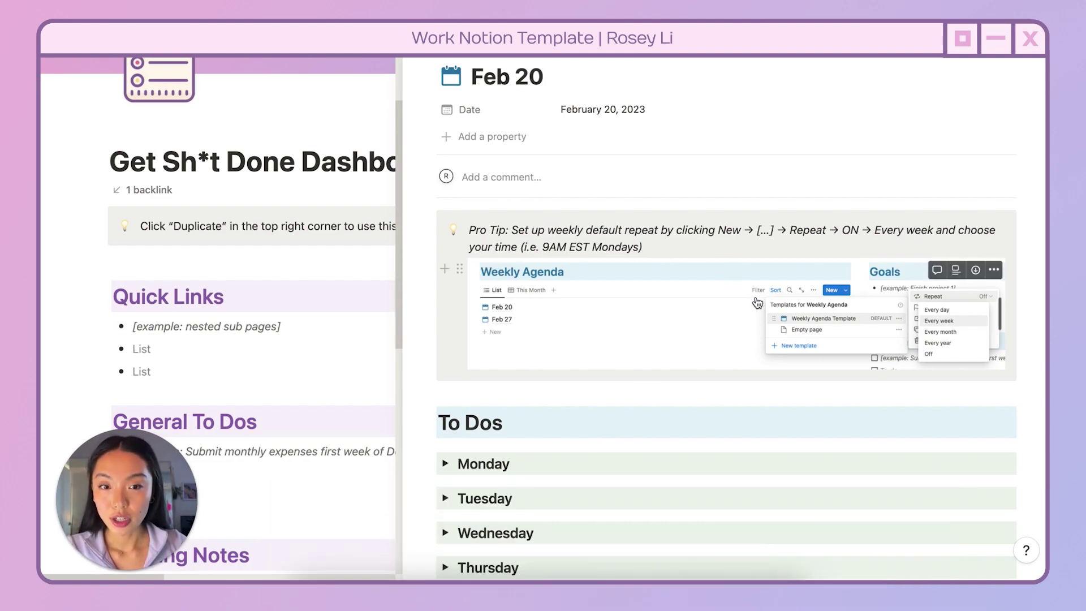
scroll(553, 429, down, 3)
scroll(556, 428, up, 3)
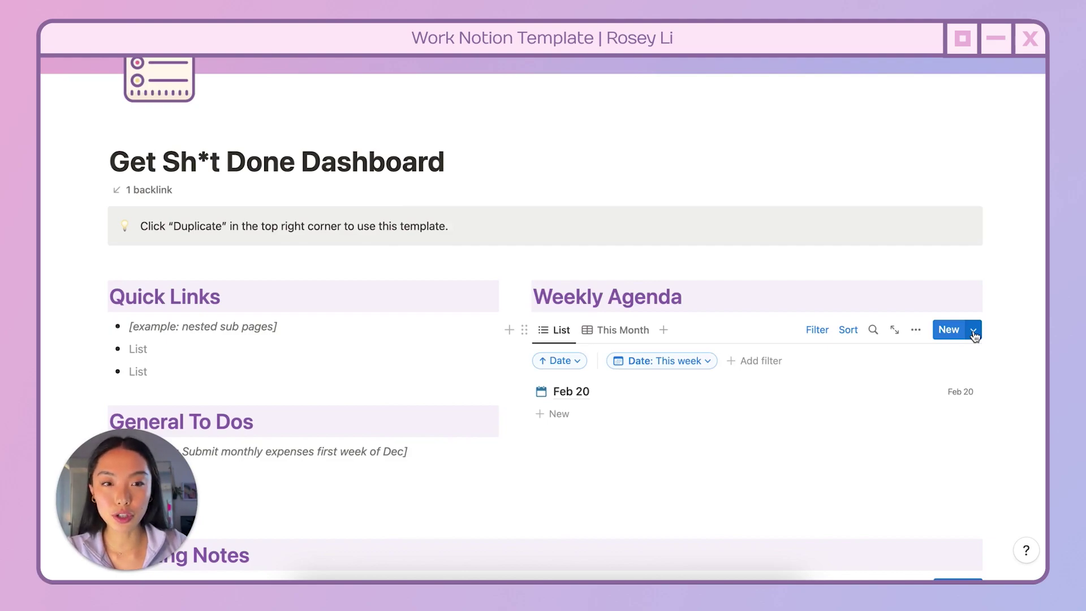
Inspect the Weekly Agenda Template's weekly repeat schedule, closing it without saving.
click(973, 334)
click(1033, 380)
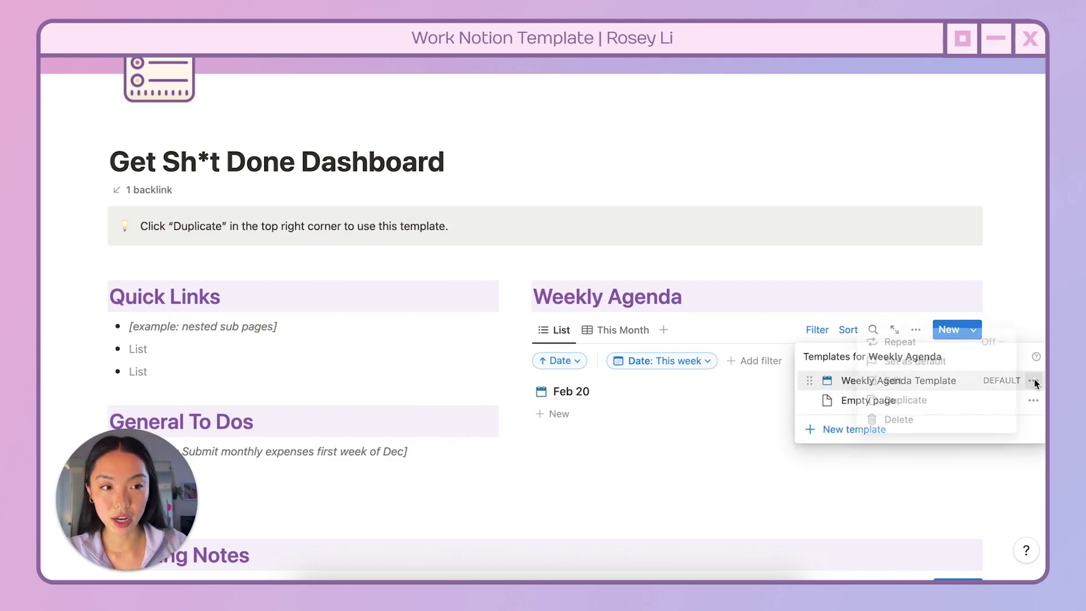
click(1002, 342)
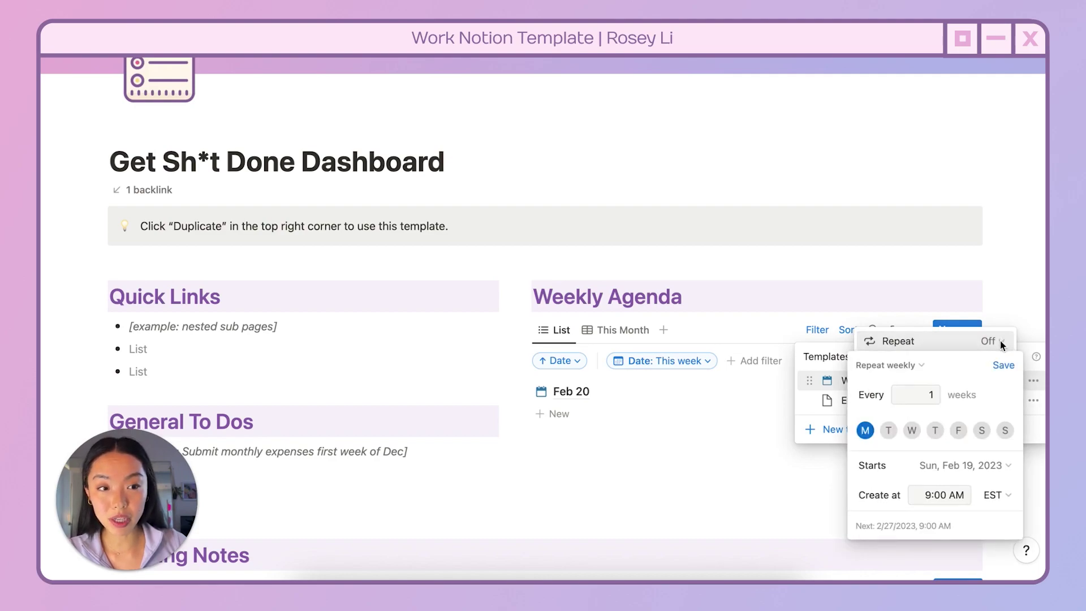
click(923, 400)
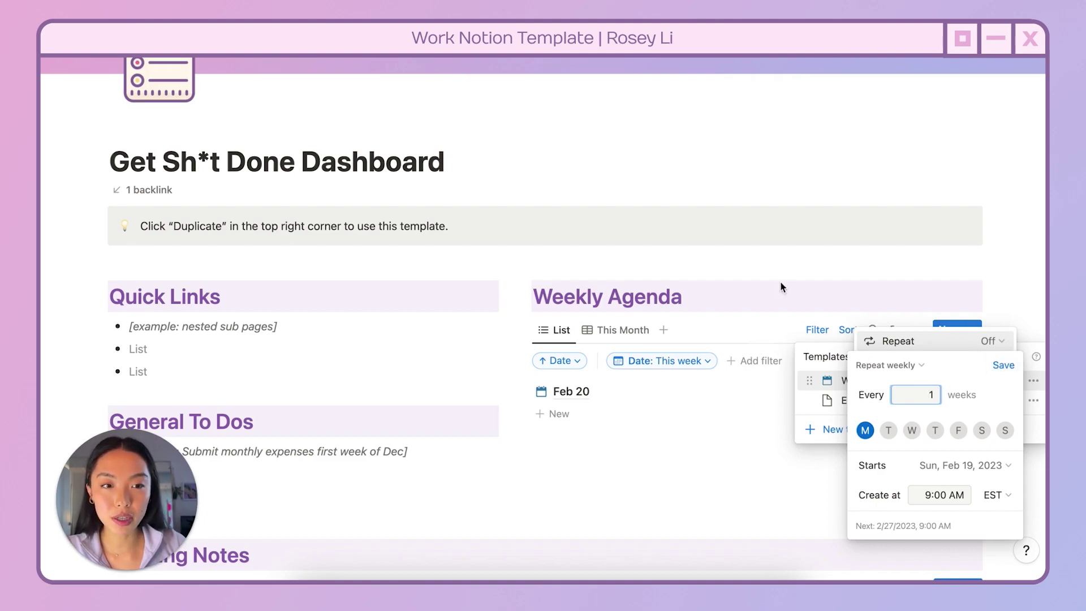
click(710, 298)
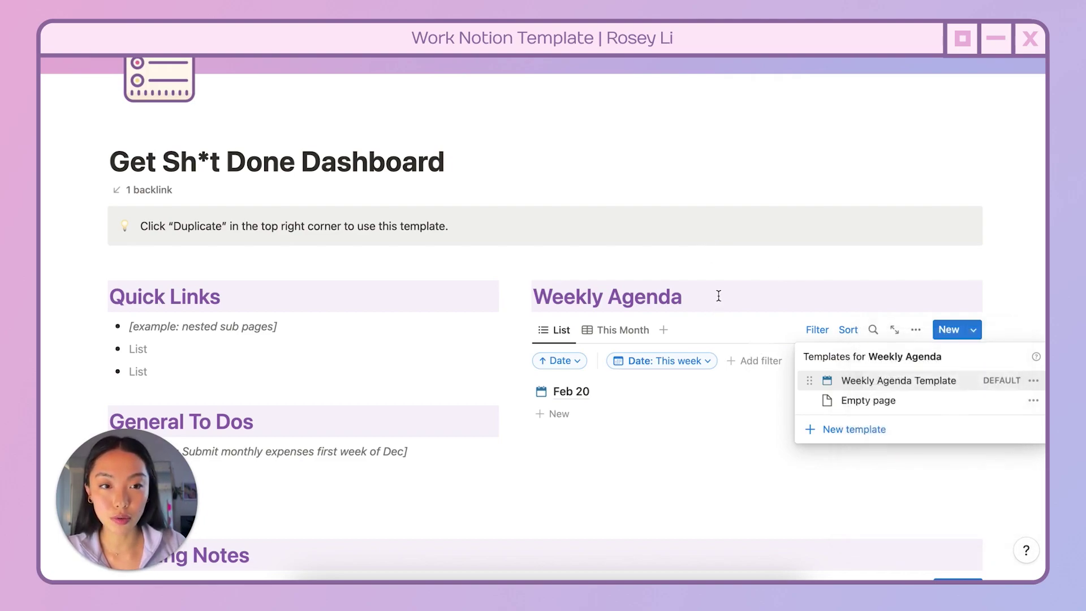
click(718, 296)
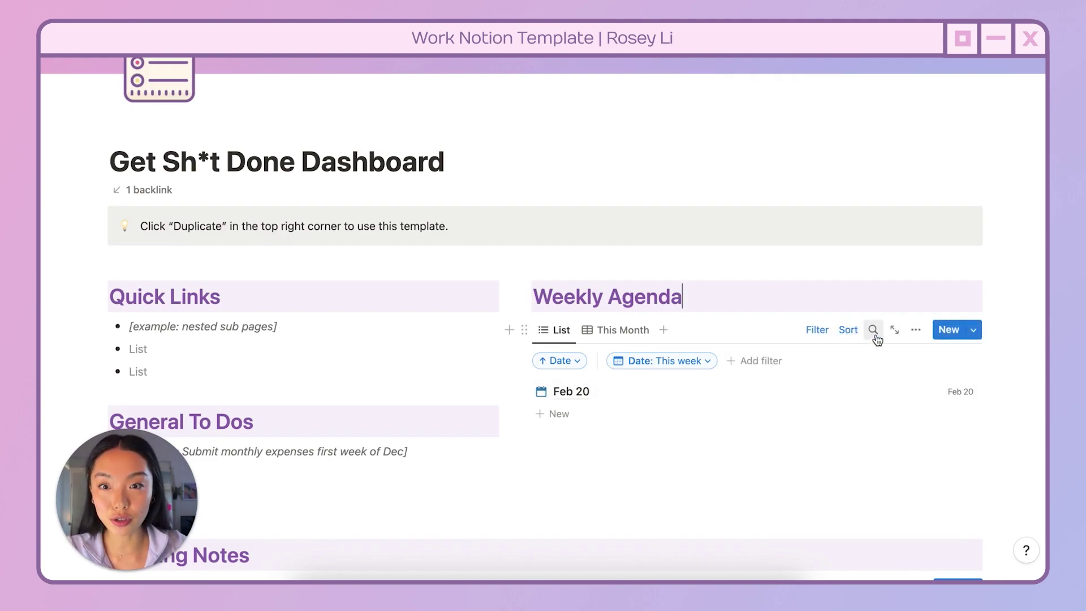
Place the cursor in the second Quick Links bullet, then the empty second to-do.
scroll(339, 365, down, 1)
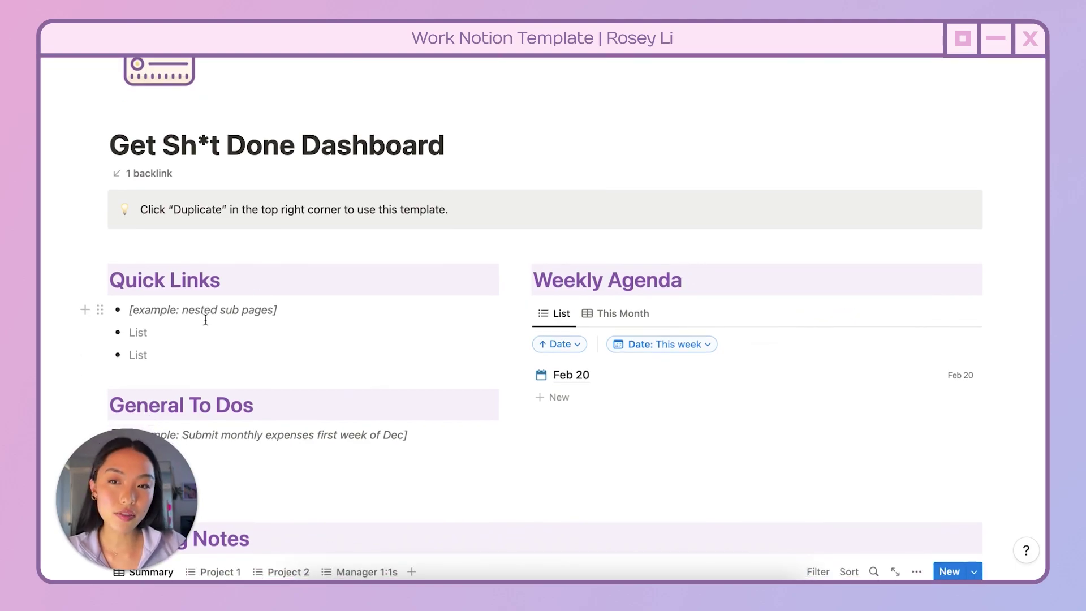
click(219, 336)
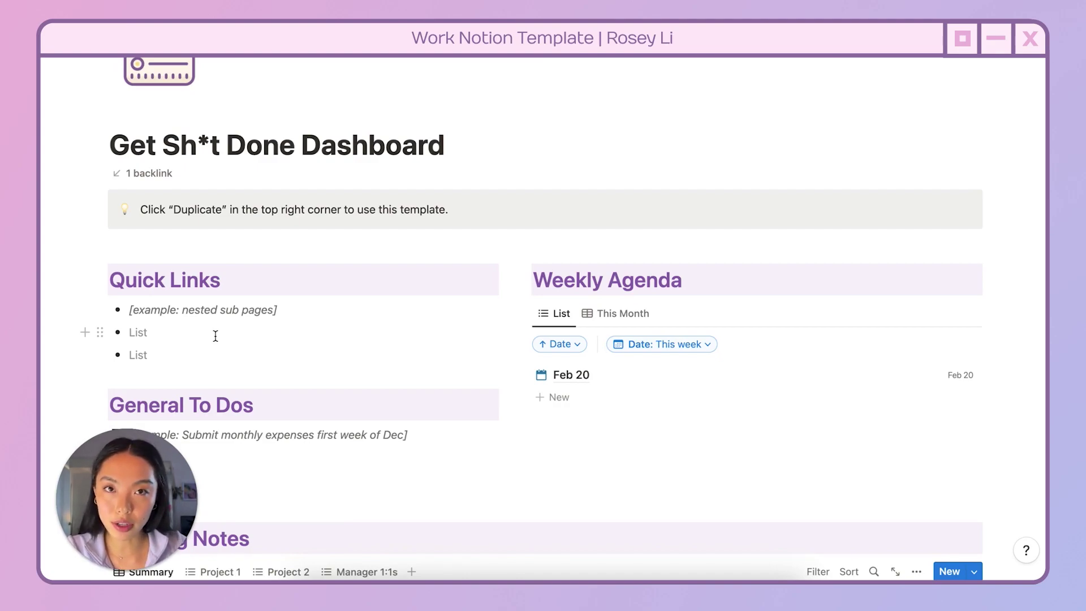
scroll(216, 336, down, 3)
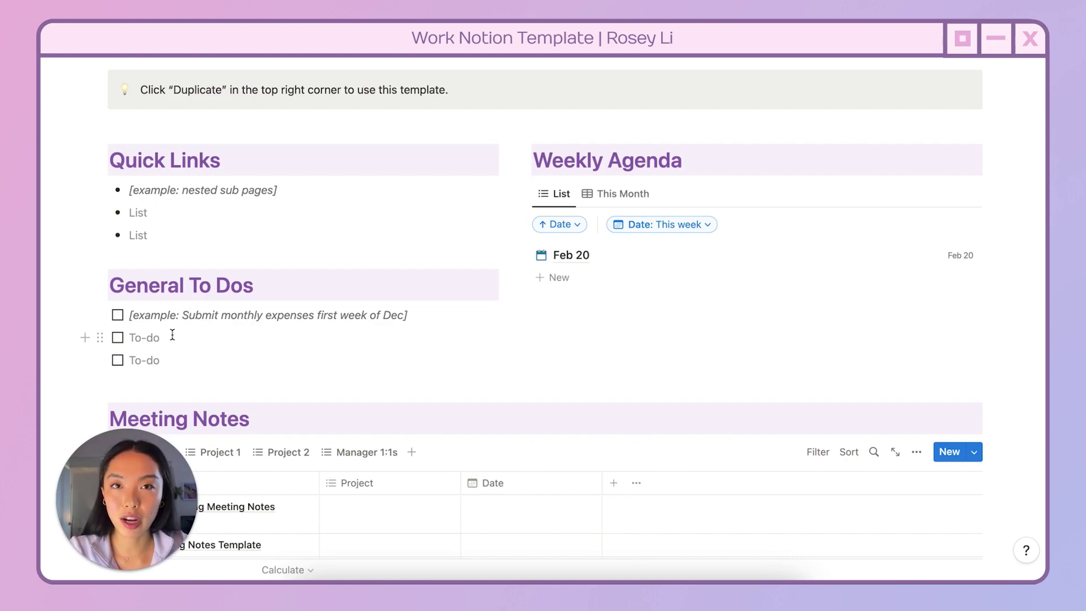
click(172, 335)
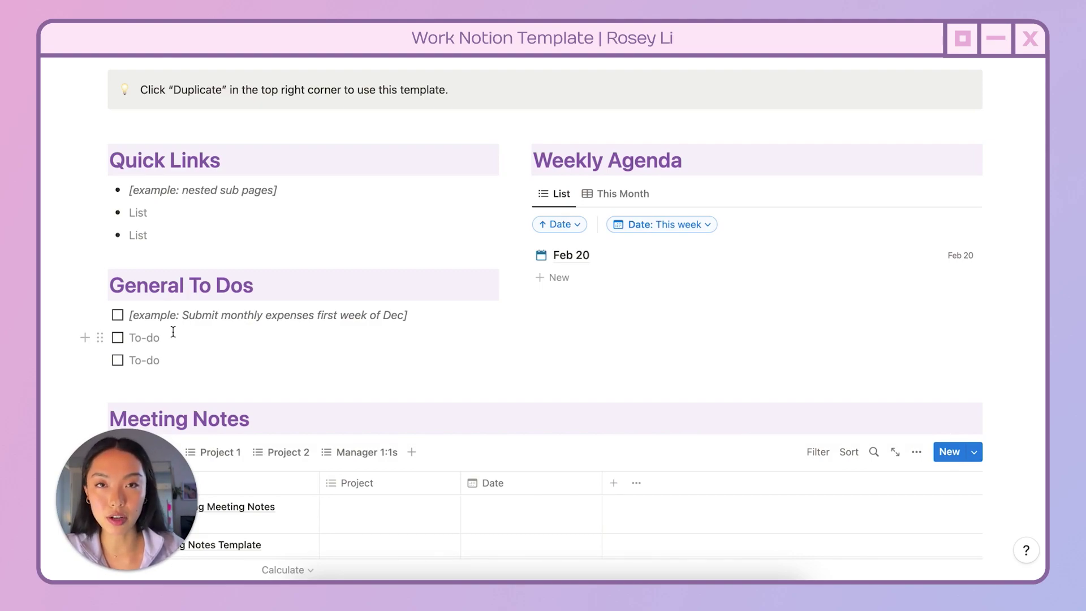
Open and close the Meeting Notes templates list.
scroll(195, 322, down, 5)
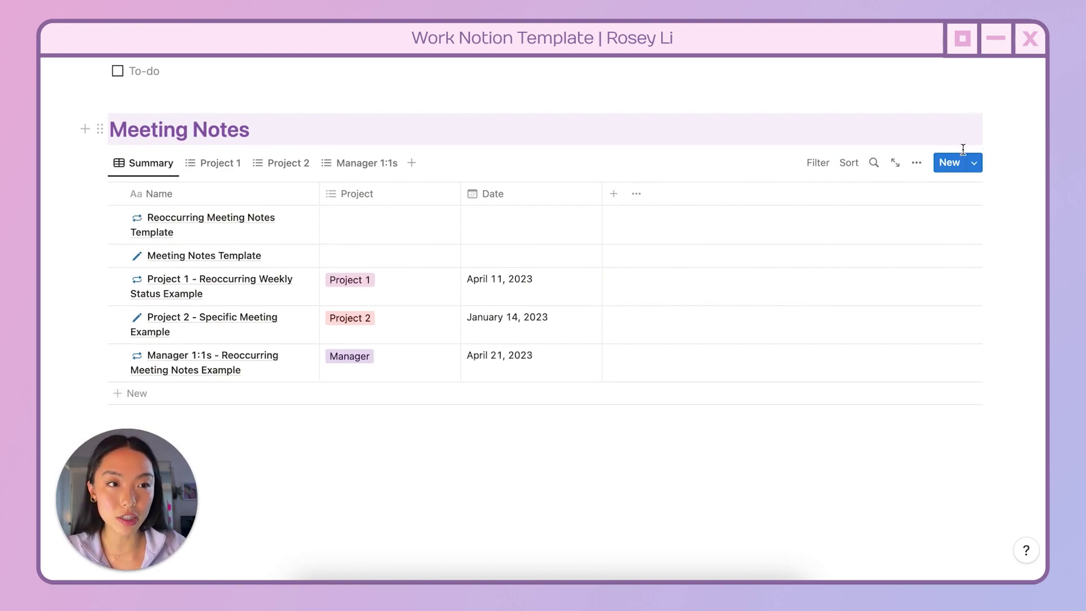
click(974, 164)
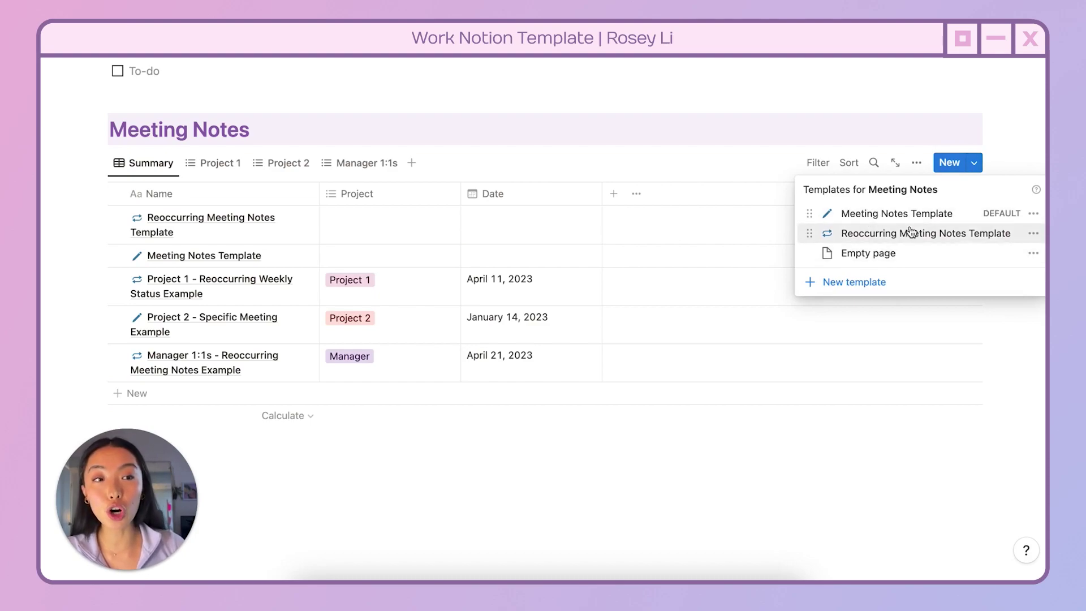
click(368, 441)
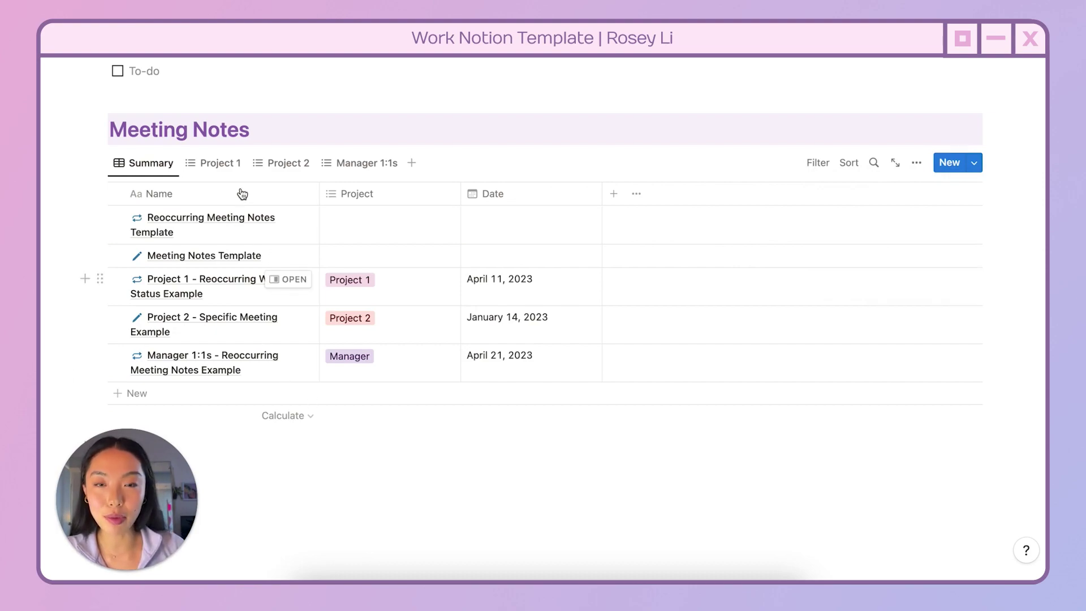
Edit the title of the Project 1 weekly status meeting entry.
click(229, 290)
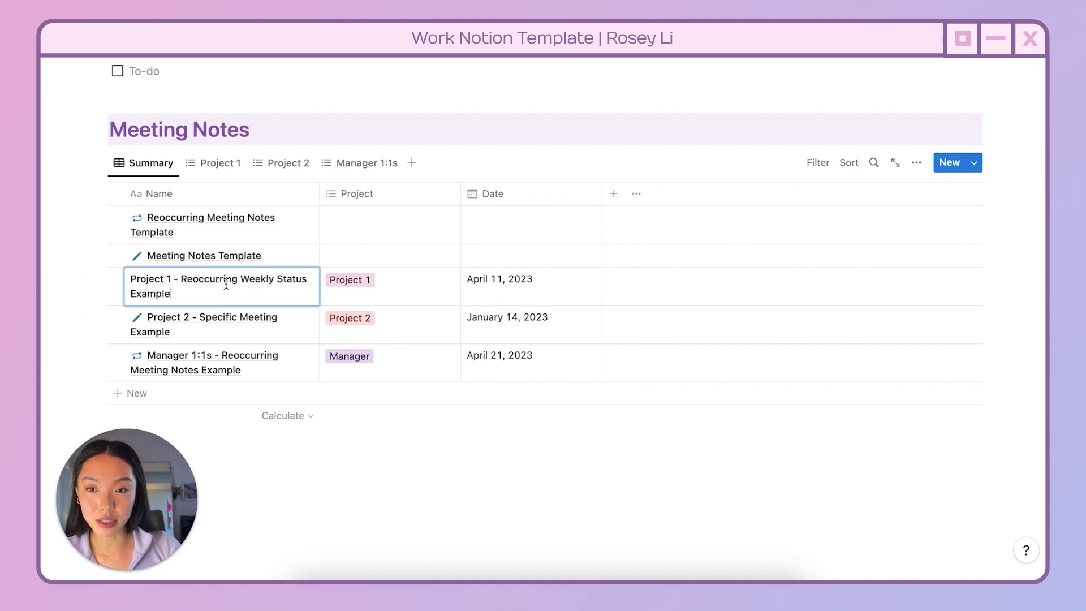
key(Escape)
click(261, 279)
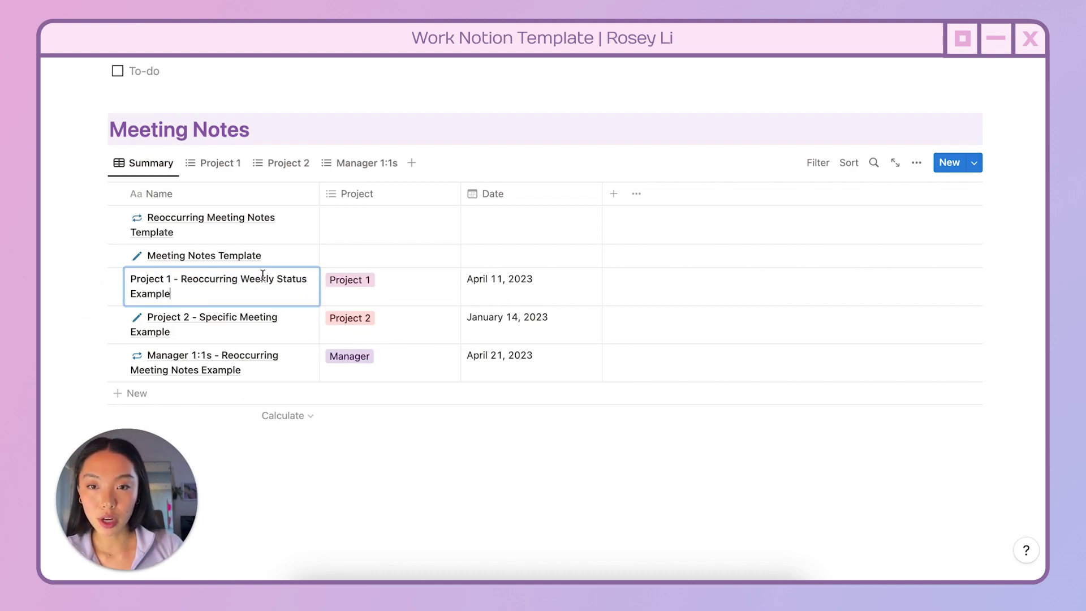
key(Escape)
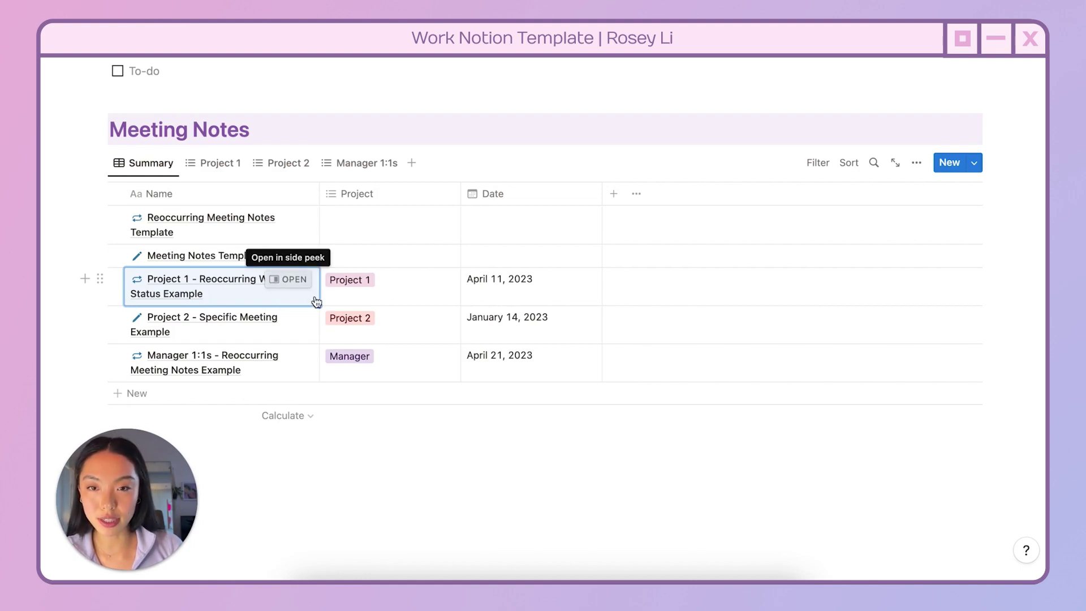
click(290, 282)
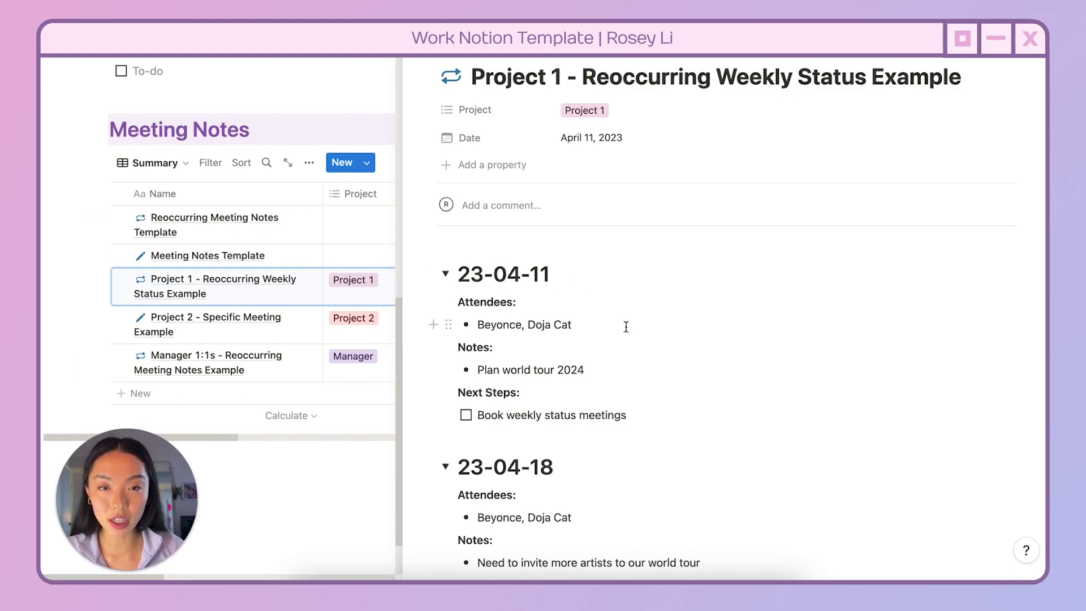
scroll(703, 347, down, 3)
scroll(702, 346, up, 2)
scroll(702, 346, up, 1)
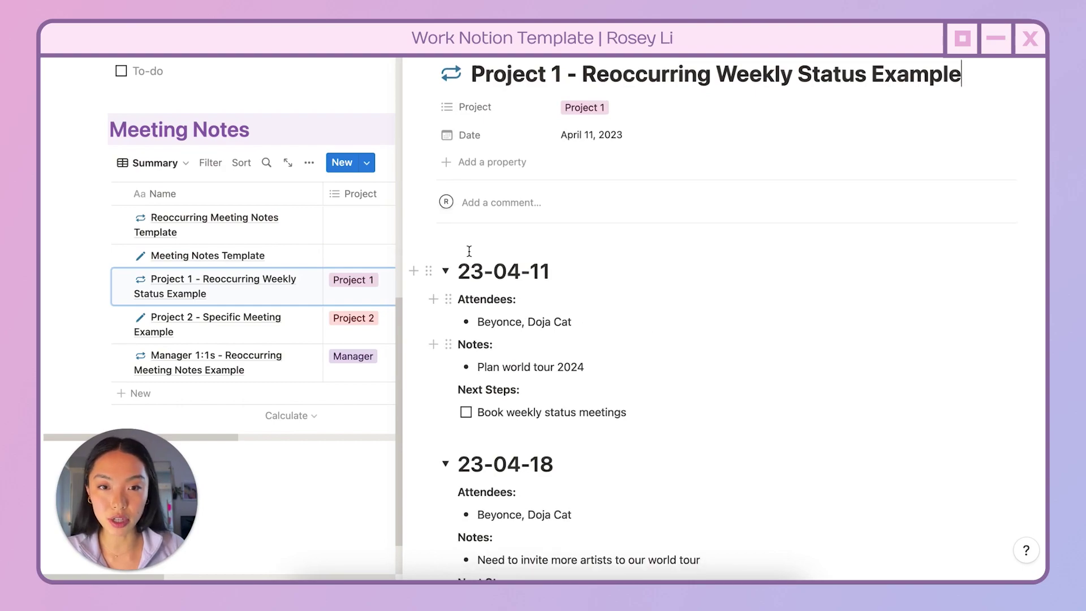
scroll(444, 242, down, 3)
click(446, 157)
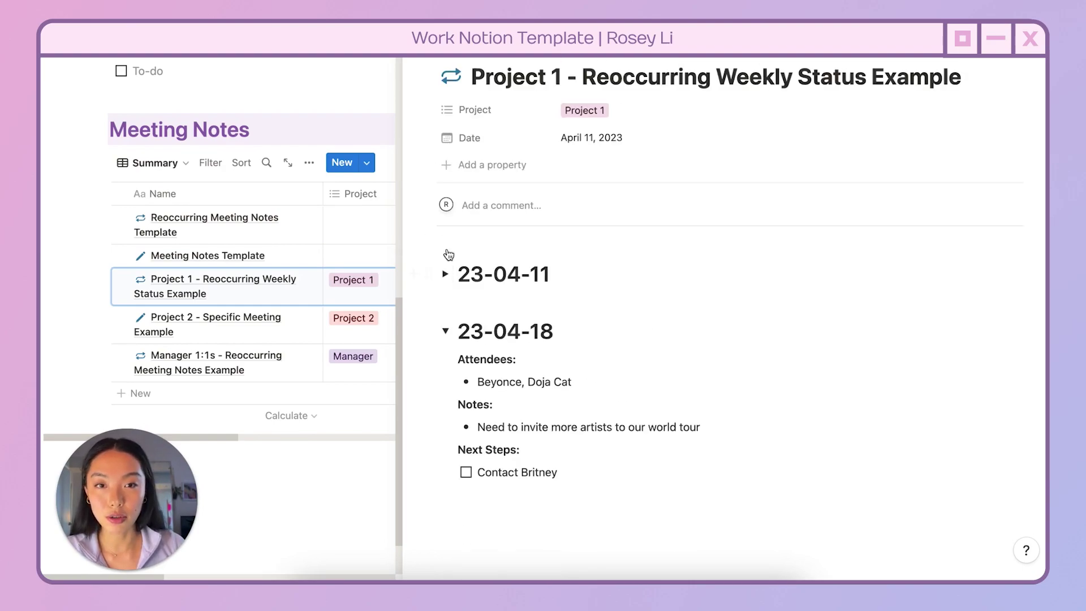
click(445, 275)
scroll(706, 345, down, 3)
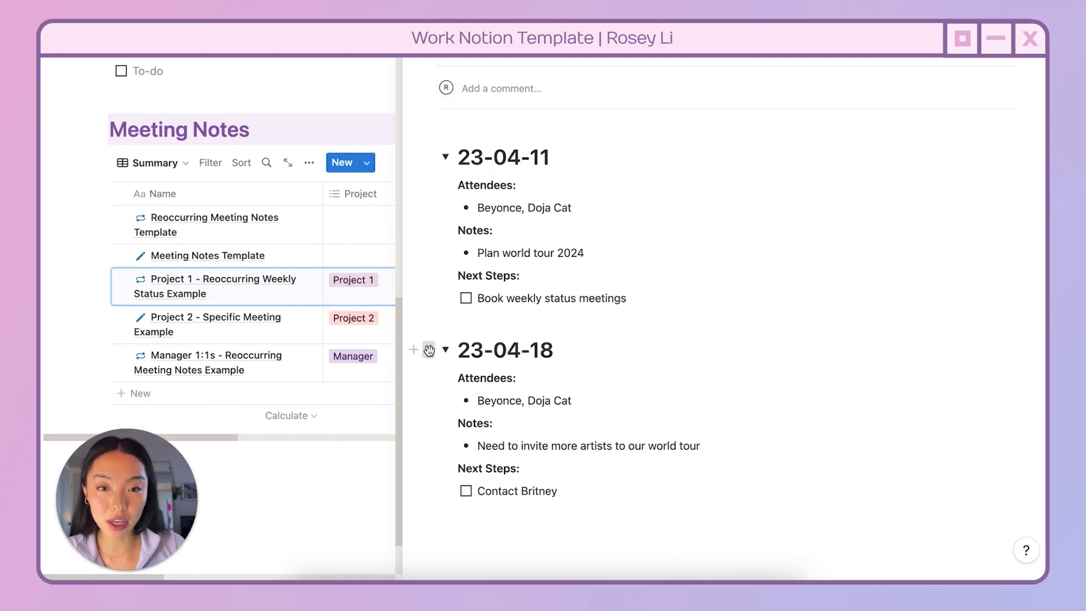
click(428, 350)
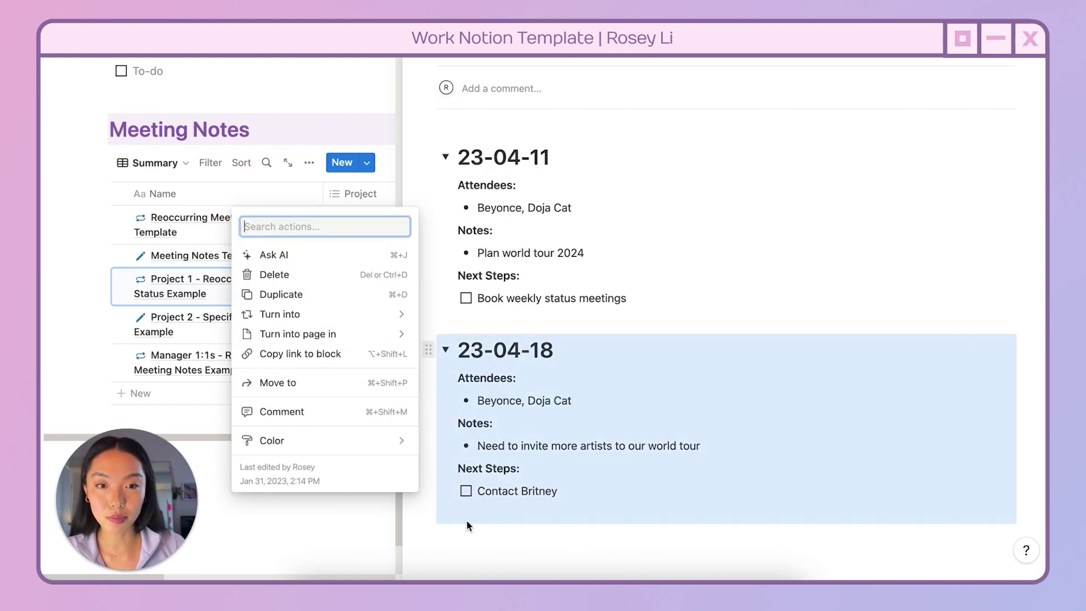
key(Escape)
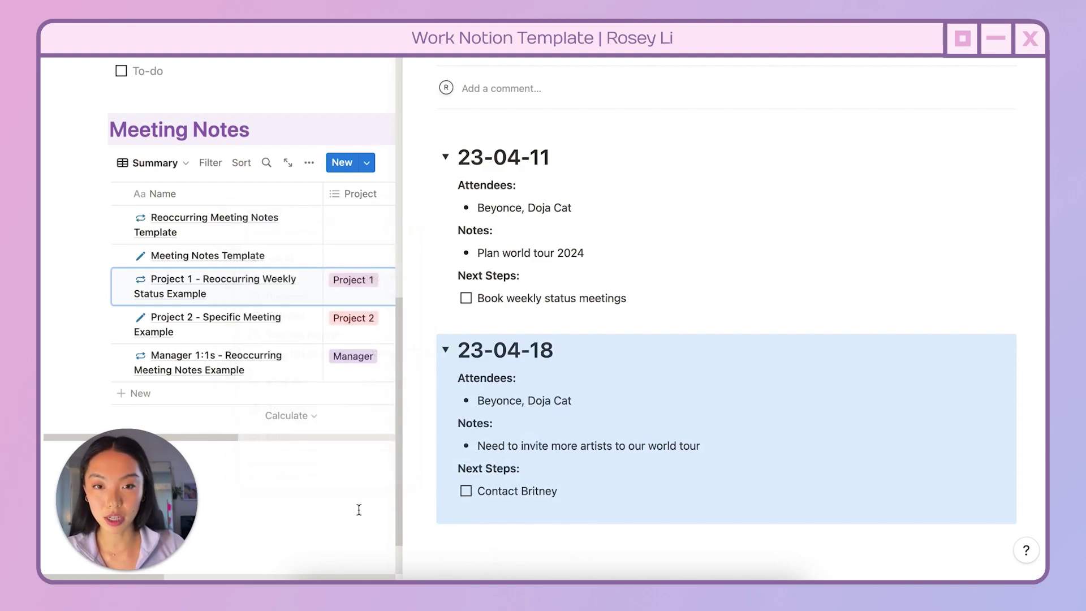
key(Escape)
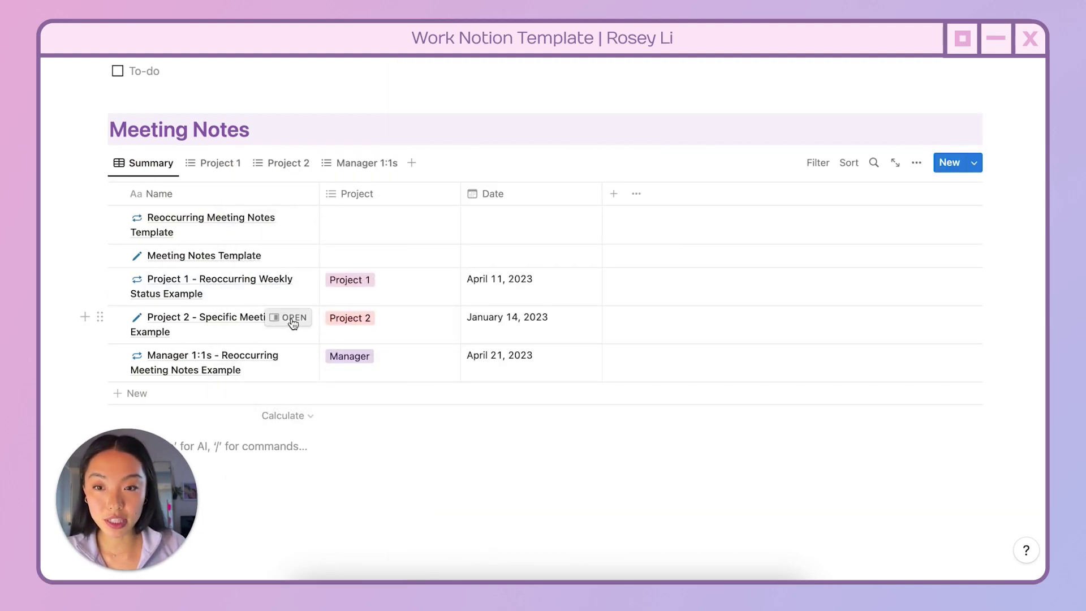
click(288, 318)
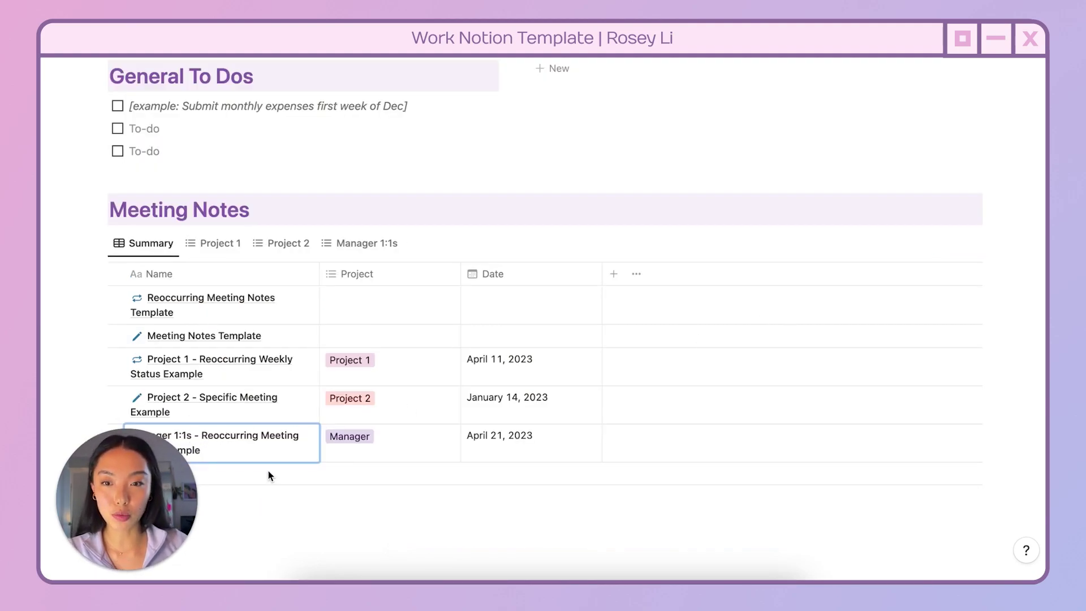
click(299, 443)
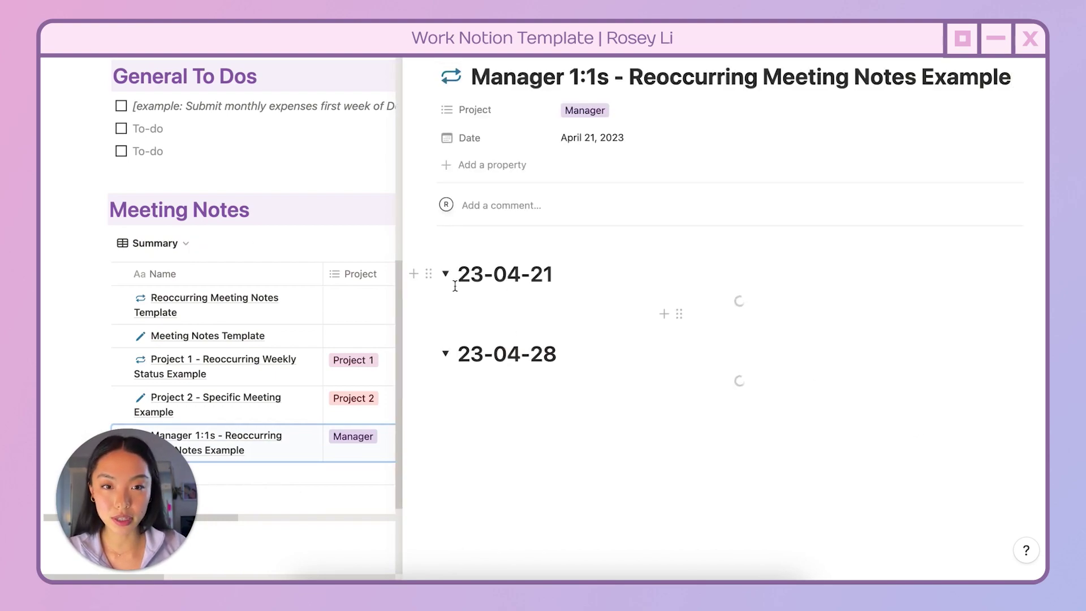
scroll(469, 170, down, 2)
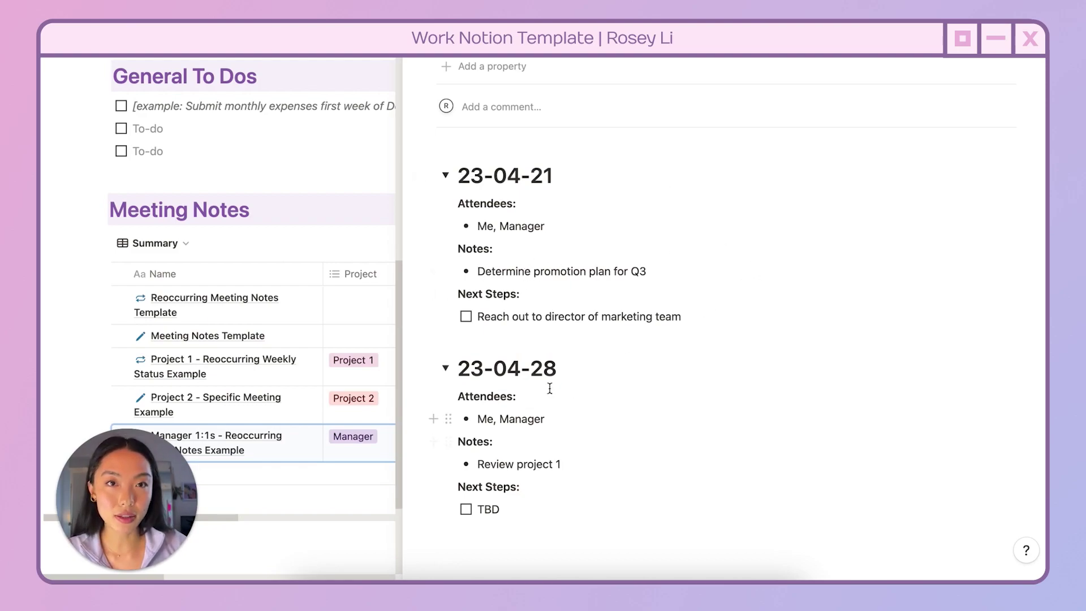
click(484, 464)
shift+click(578, 461)
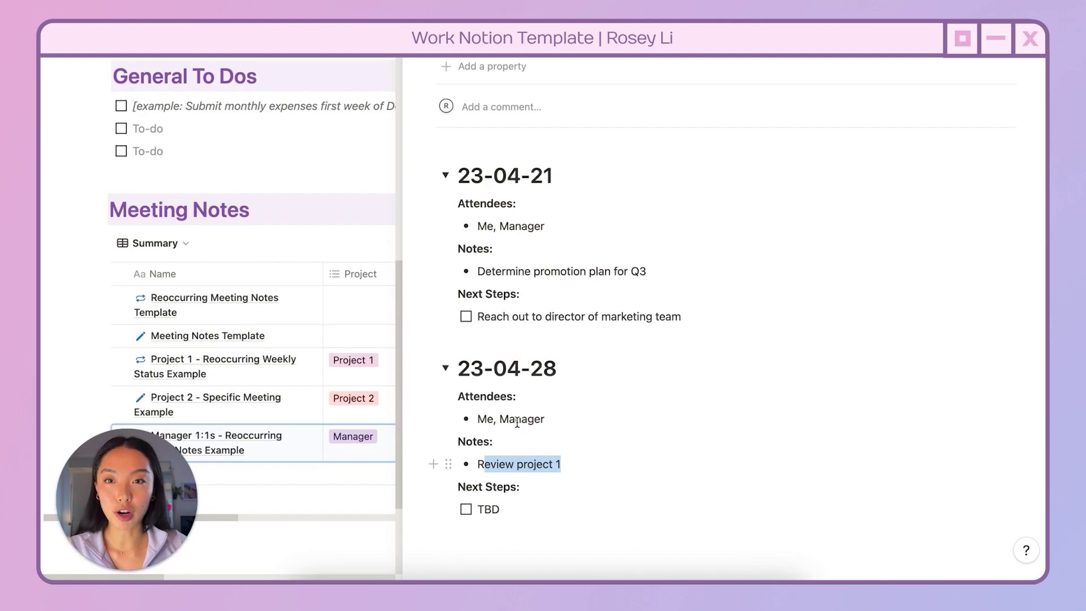
click(355, 175)
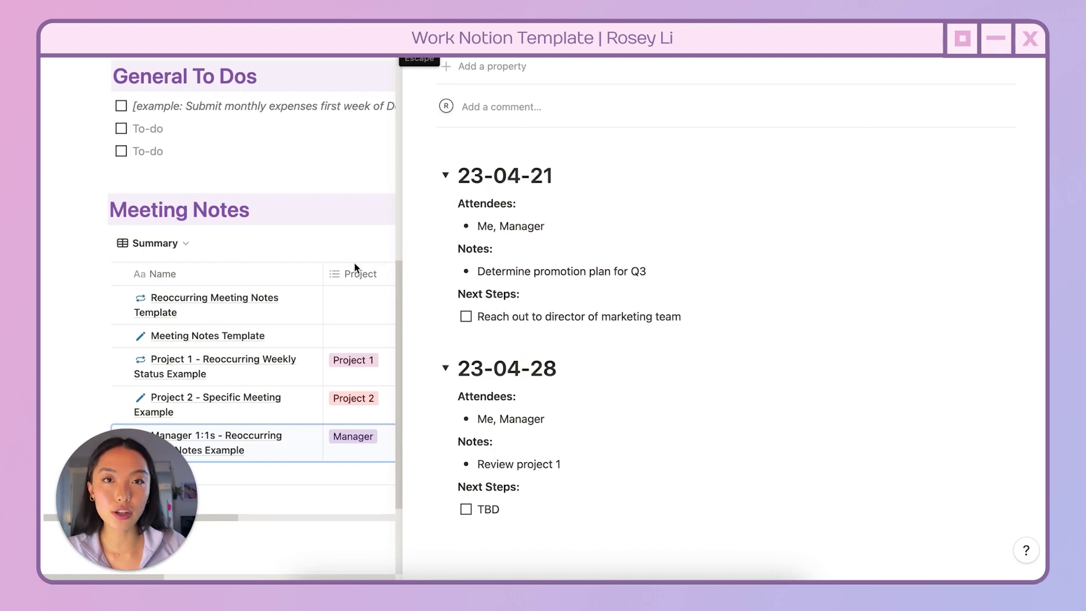
key(Escape)
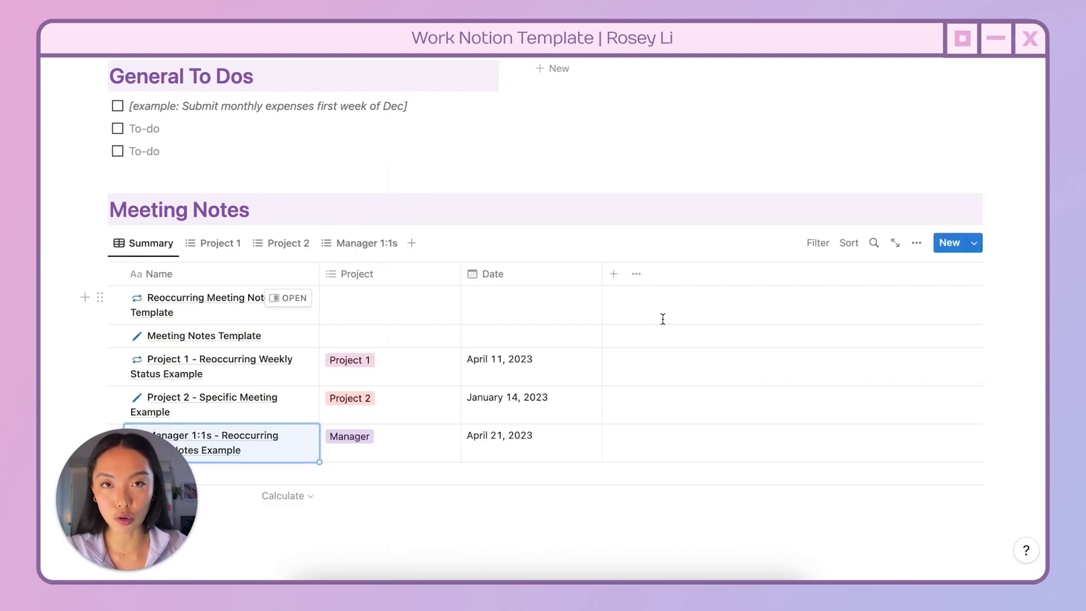
click(974, 243)
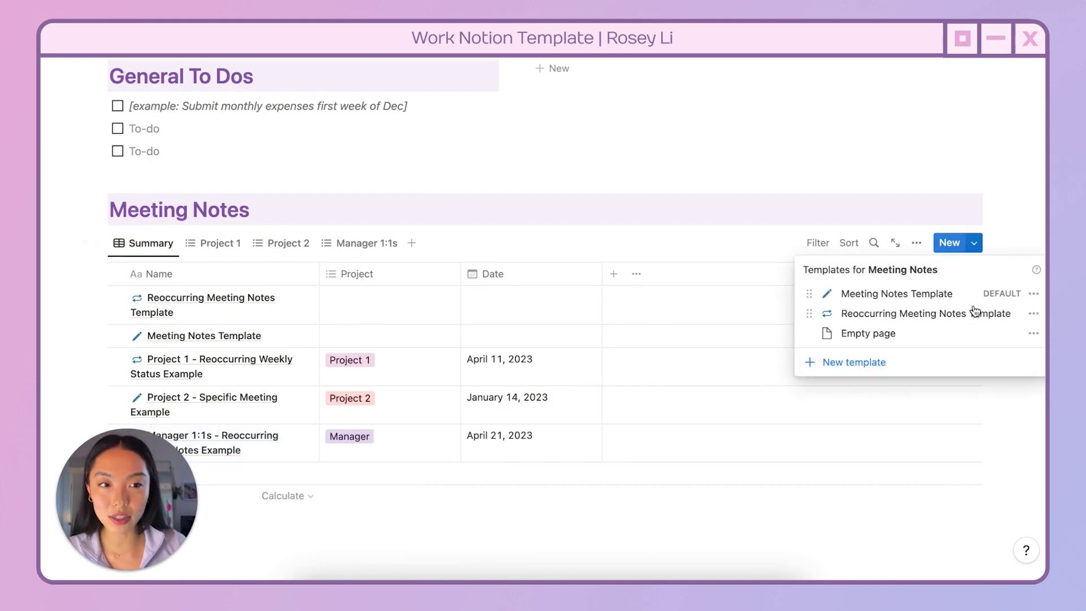
click(1034, 293)
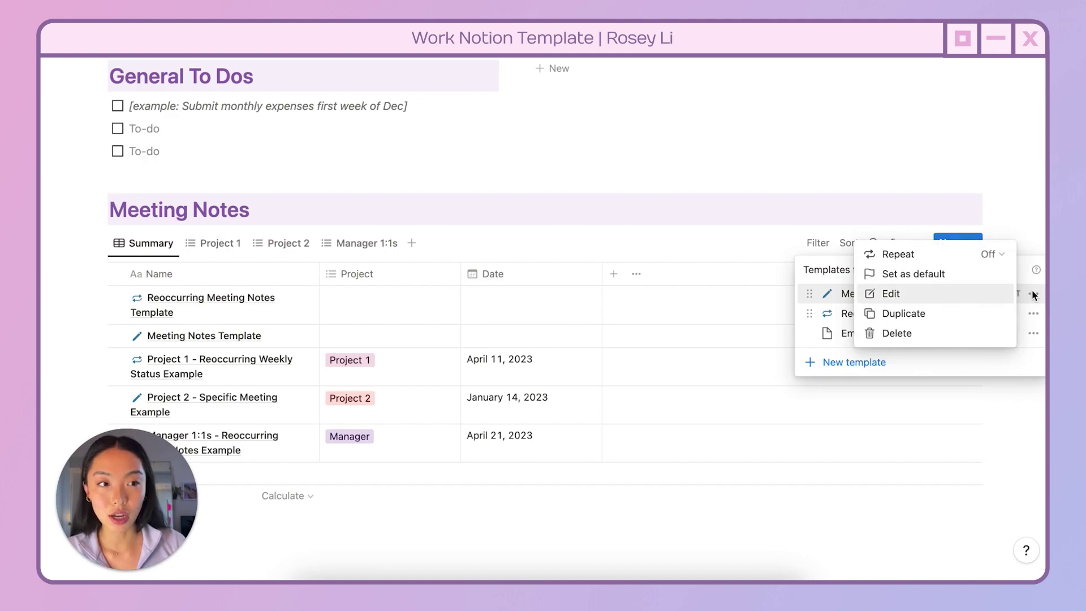
click(572, 179)
scroll(349, 281, down, 2)
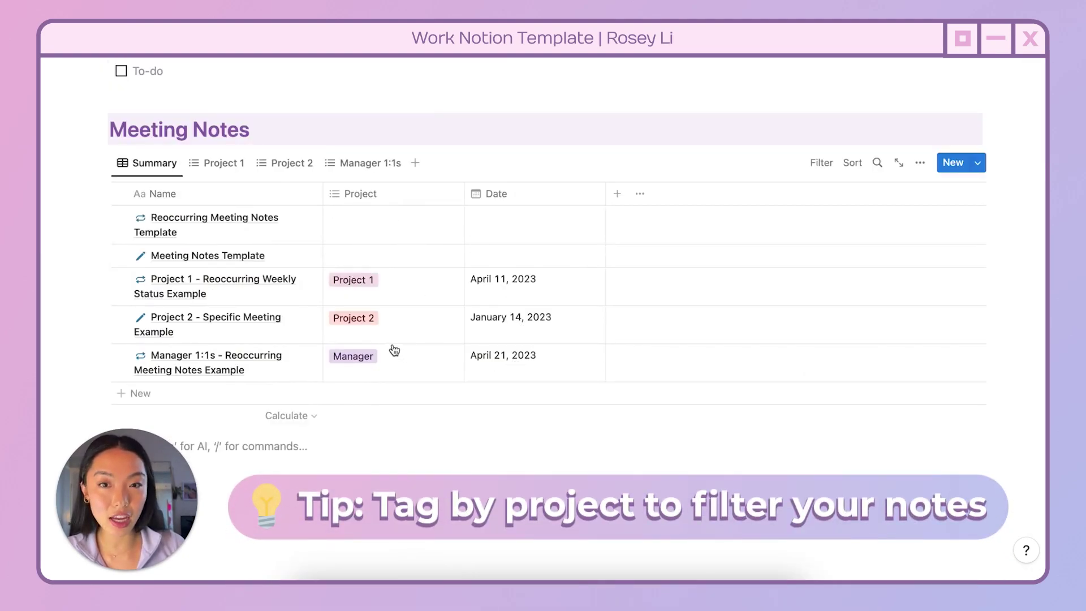
scroll(381, 392, right, 1)
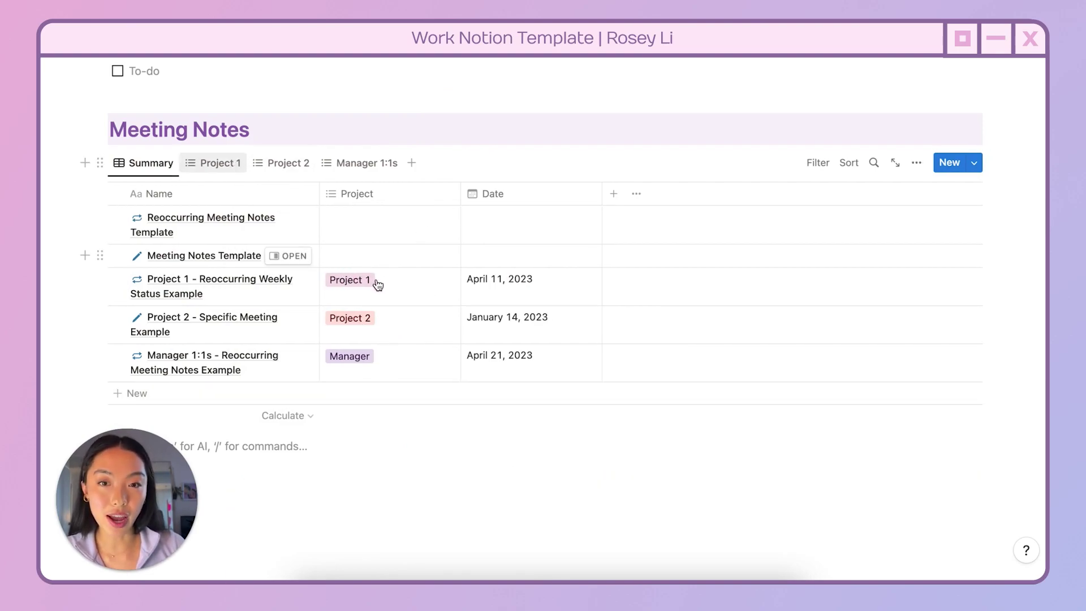
click(223, 165)
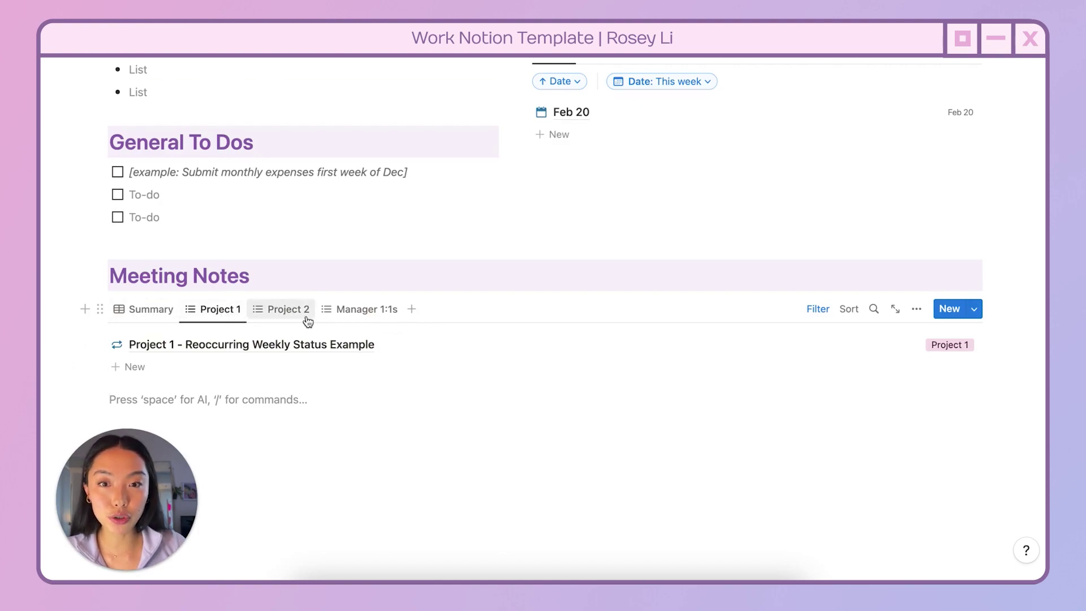
click(169, 311)
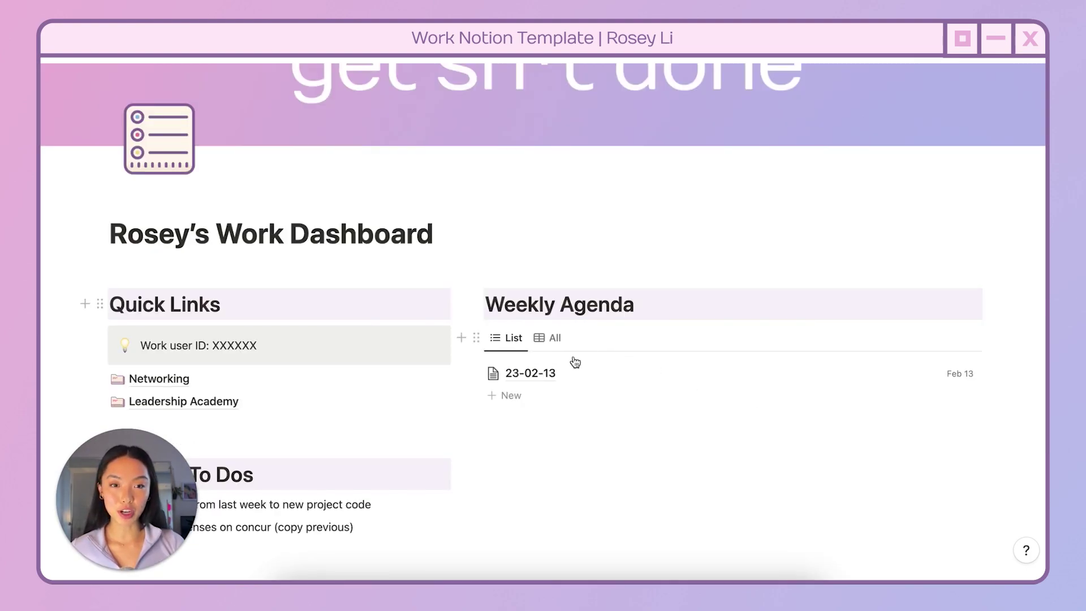
View all Weekly Agenda entries, return to List, and show its Date: Past week filter.
click(556, 344)
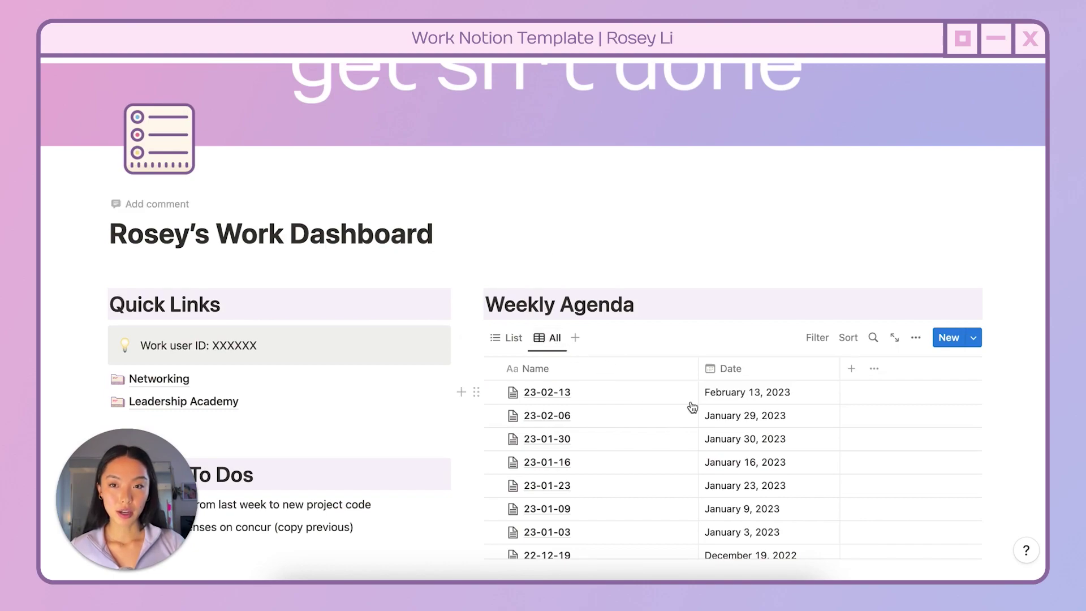
scroll(690, 407, down, 3)
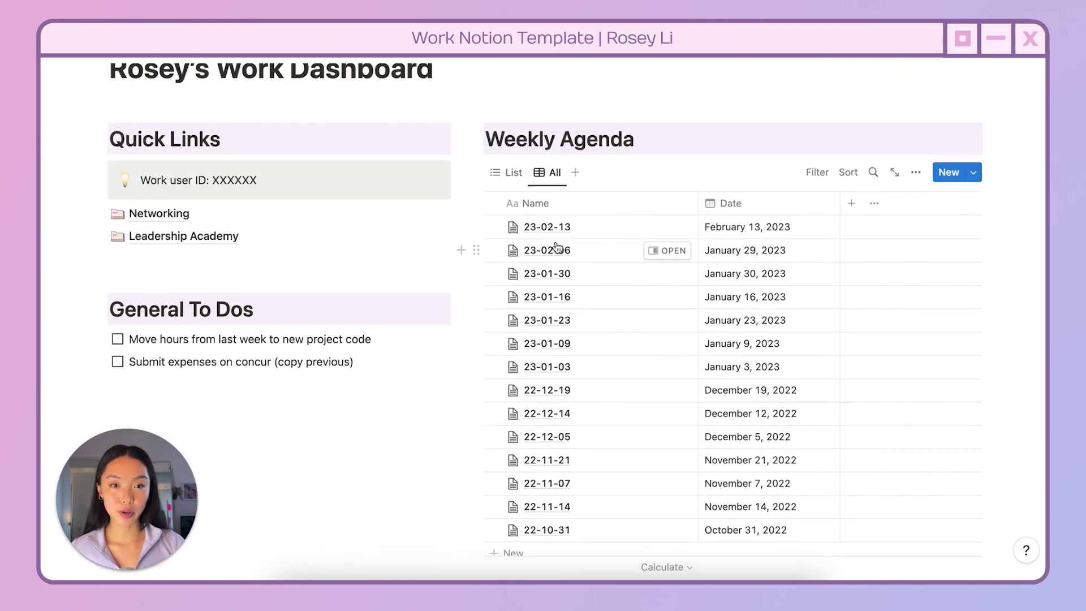
scroll(565, 265, down, 2)
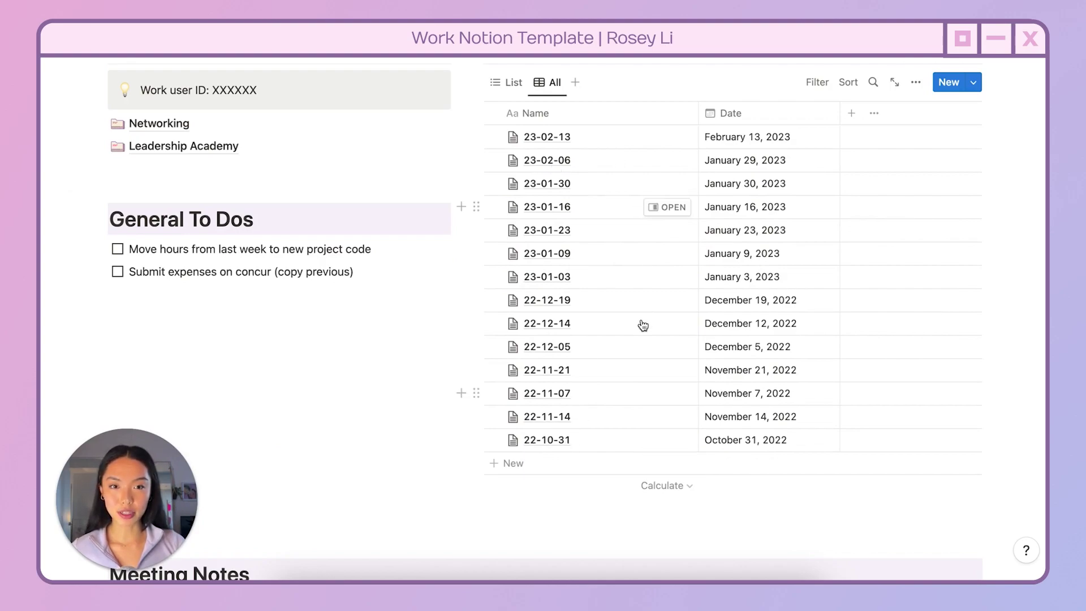
scroll(640, 324, up, 3)
click(505, 258)
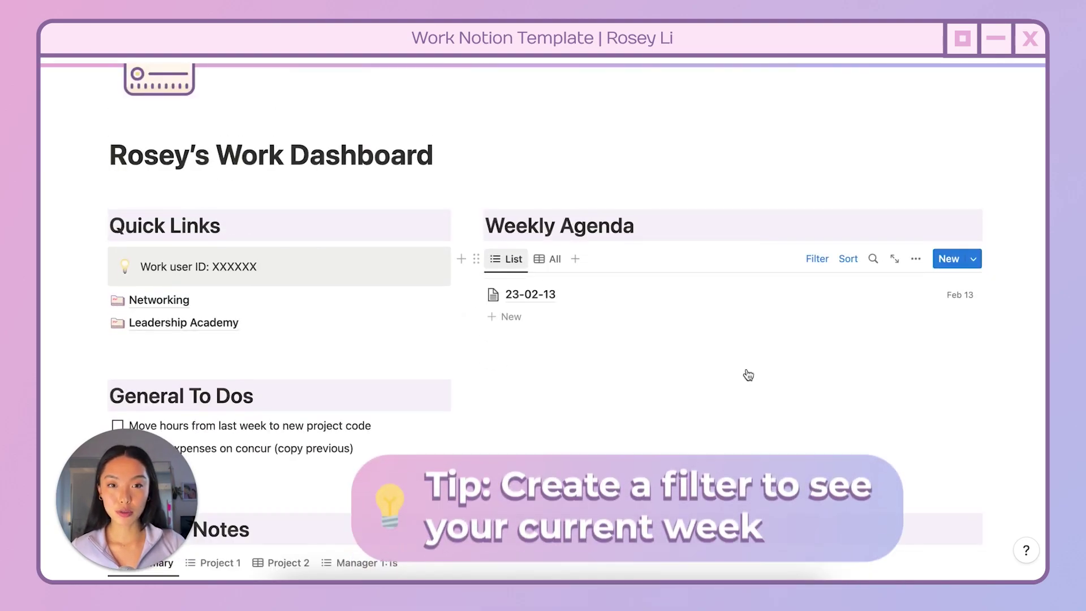
click(815, 260)
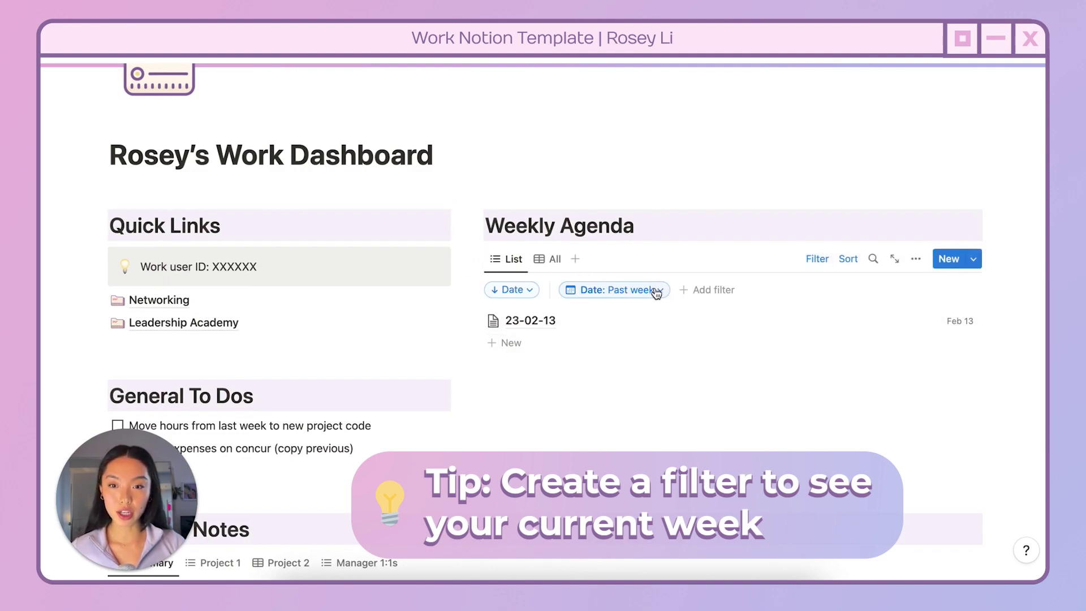